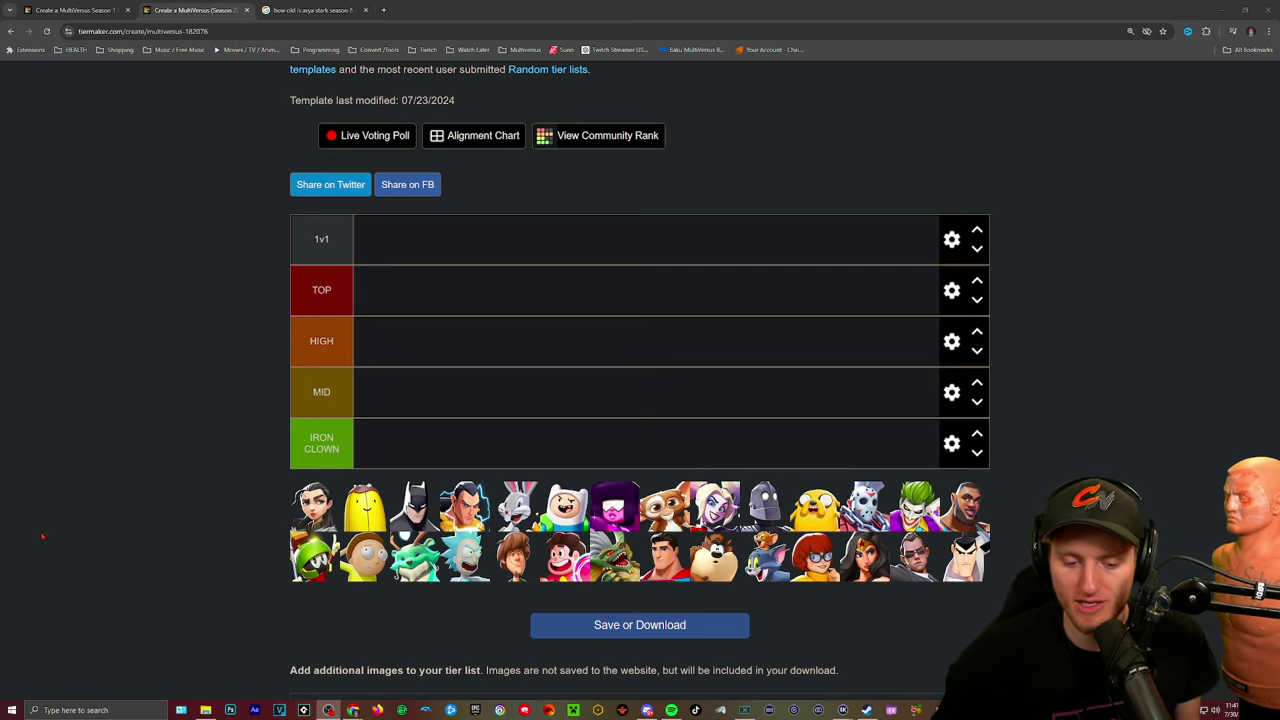
- Rank Iron Giant in IRON CLOWN, and Gremlin, Jake, Garnet and Banana Guard in MID
scroll(228, 365, "down", 1)
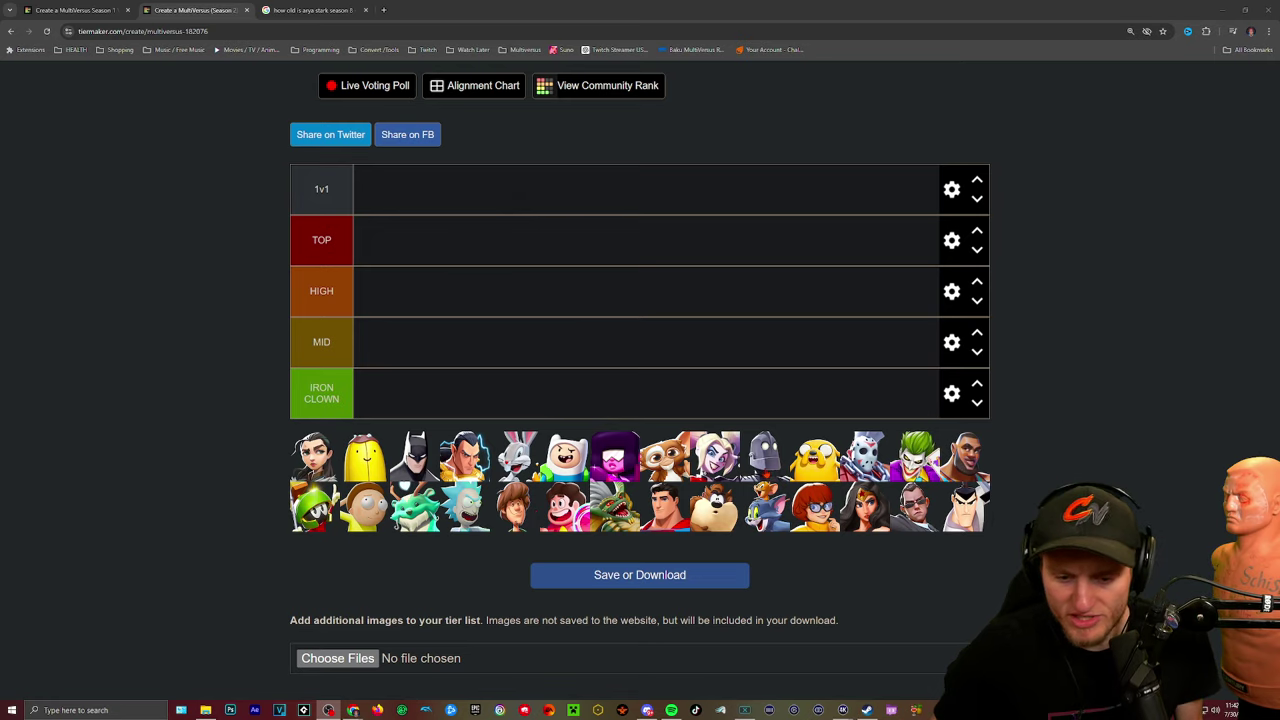
mouse_move(764, 455)
left_mouse_down()
mouse_move(444, 388)
mouse_move(436, 414)
left_mouse_up()
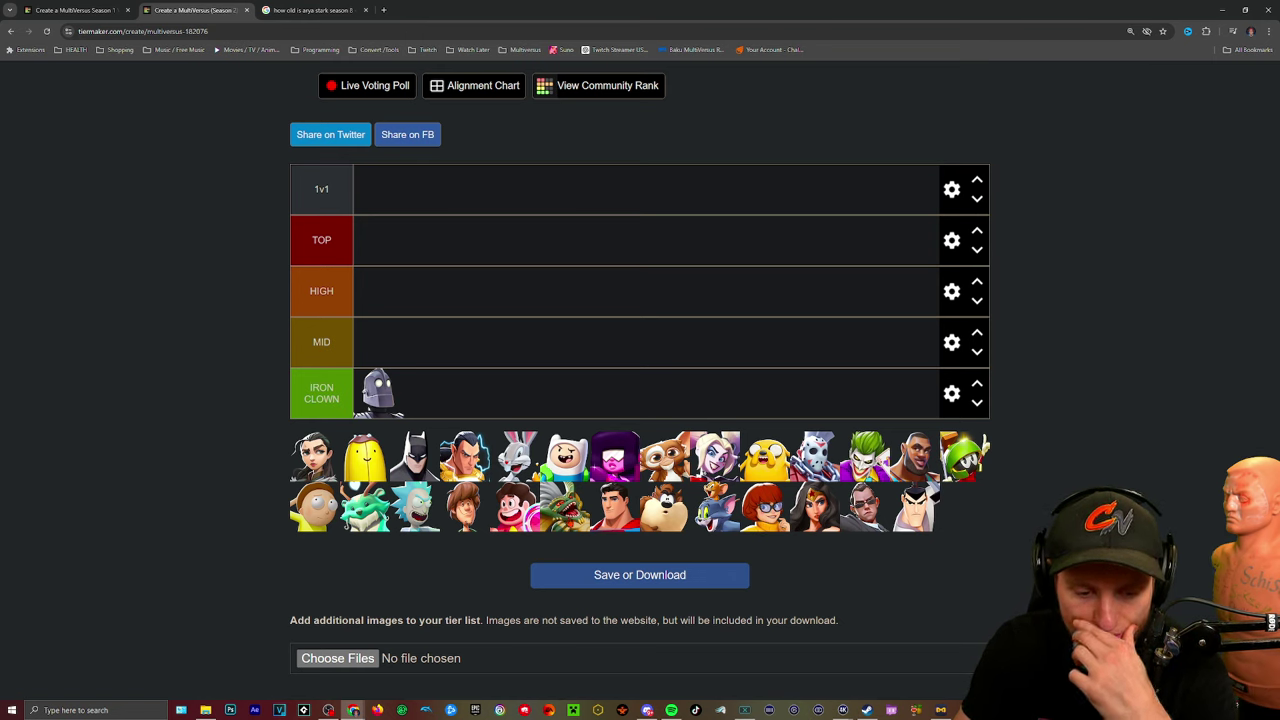
left_click_drag(565, 505, 378, 345)
left_click_drag(762, 472, 428, 345)
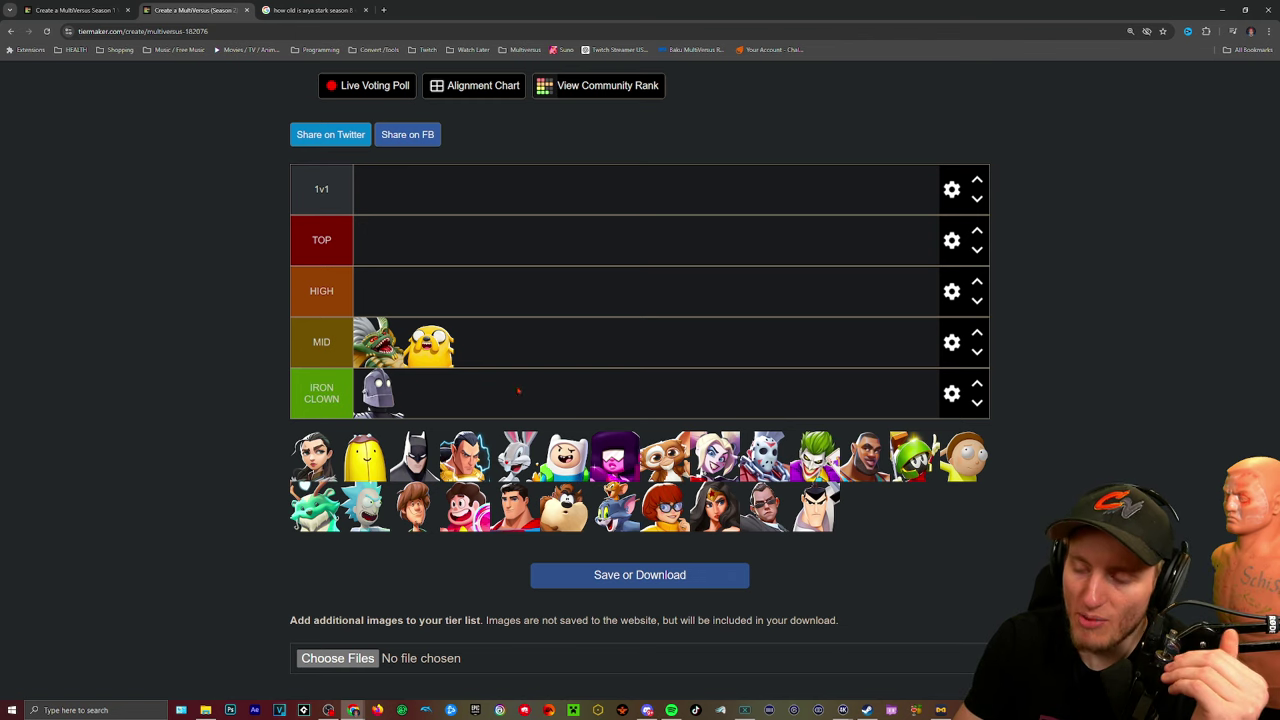
mouse_move(615, 455)
left_mouse_down()
mouse_move(491, 340)
mouse_move(514, 339)
left_mouse_up()
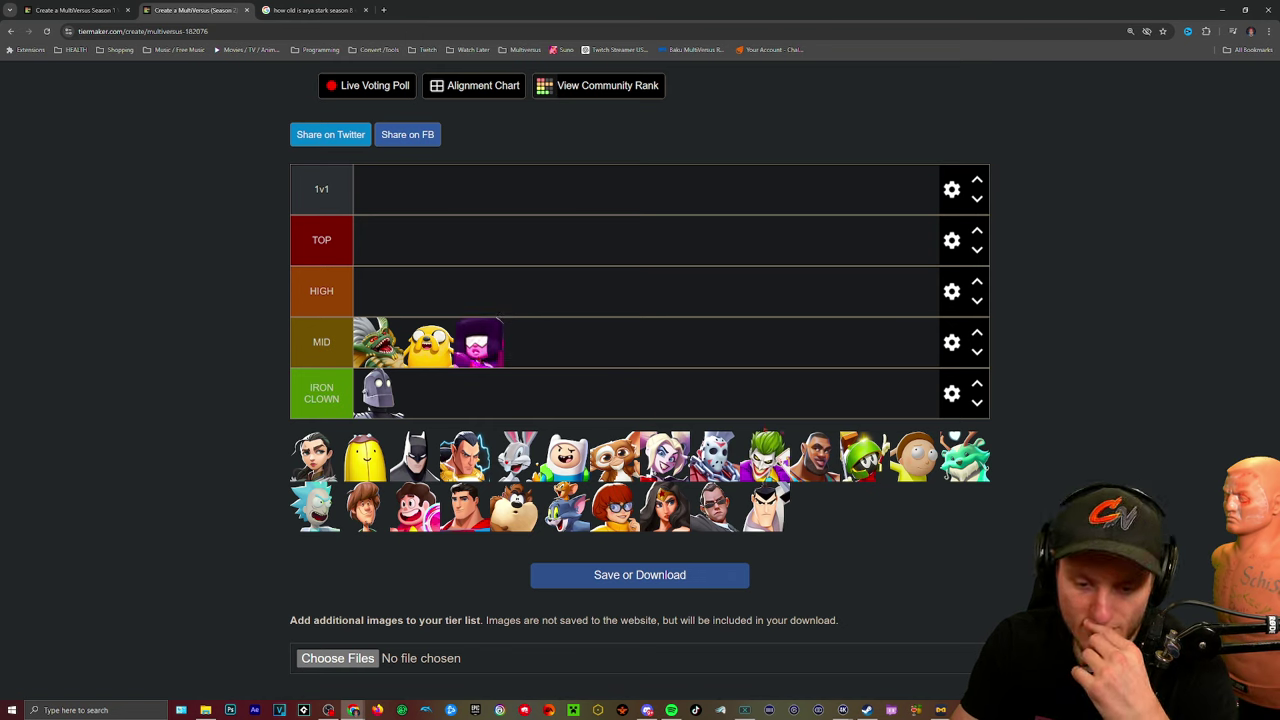
left_click_drag(368, 460, 528, 344)
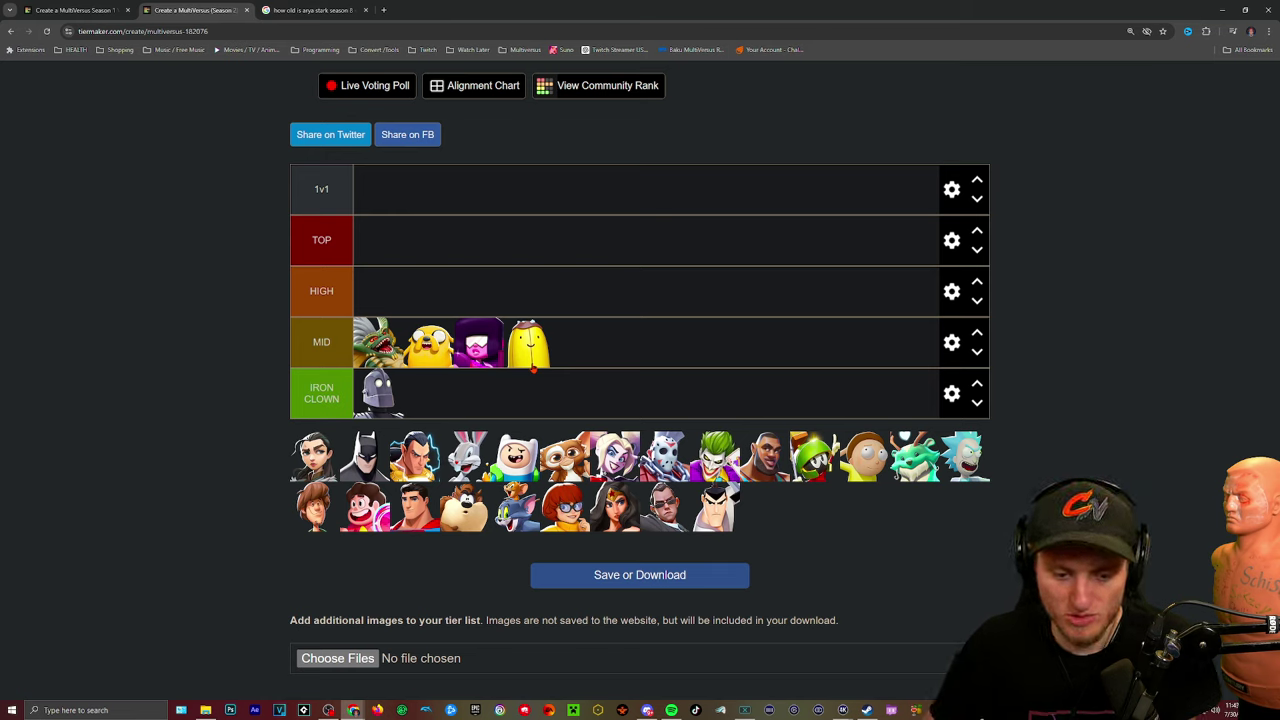
- Add LeBron, Steven, Taz (after Garnet), Jason and Velma to MID, and Rick to HIGH
left_click_drag(765, 455, 578, 342)
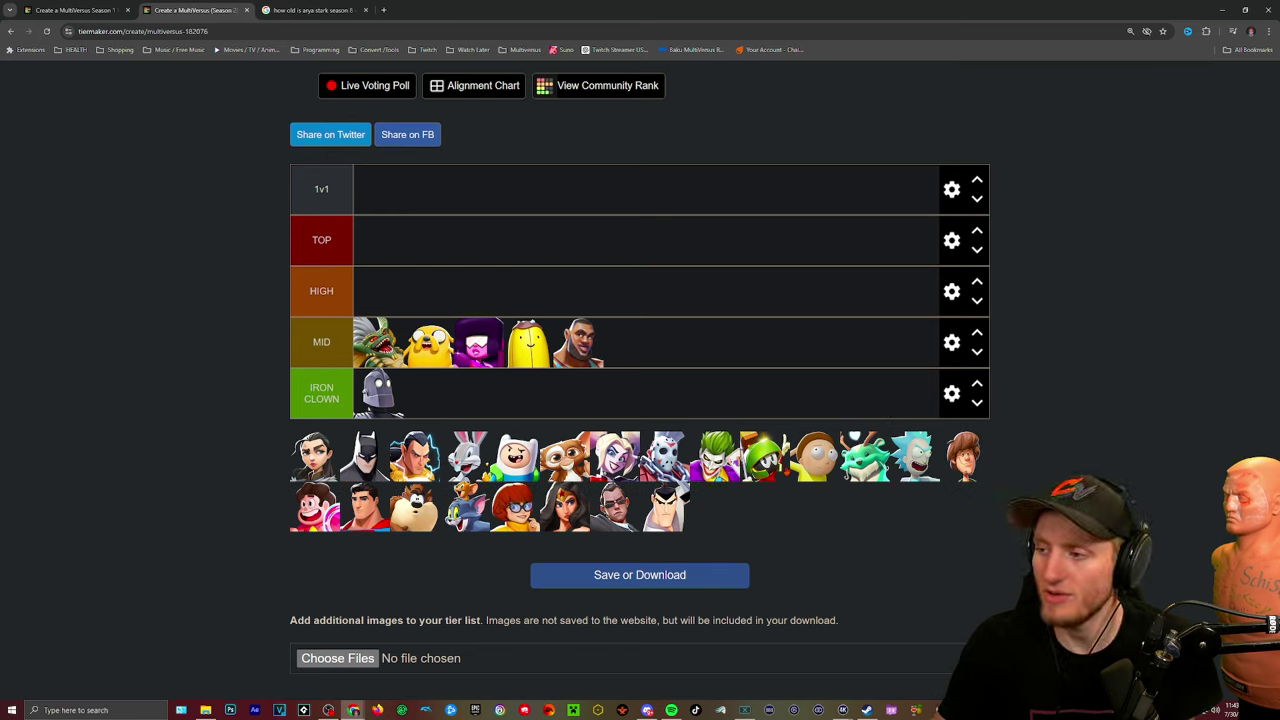
left_click_drag(315, 505, 622, 377)
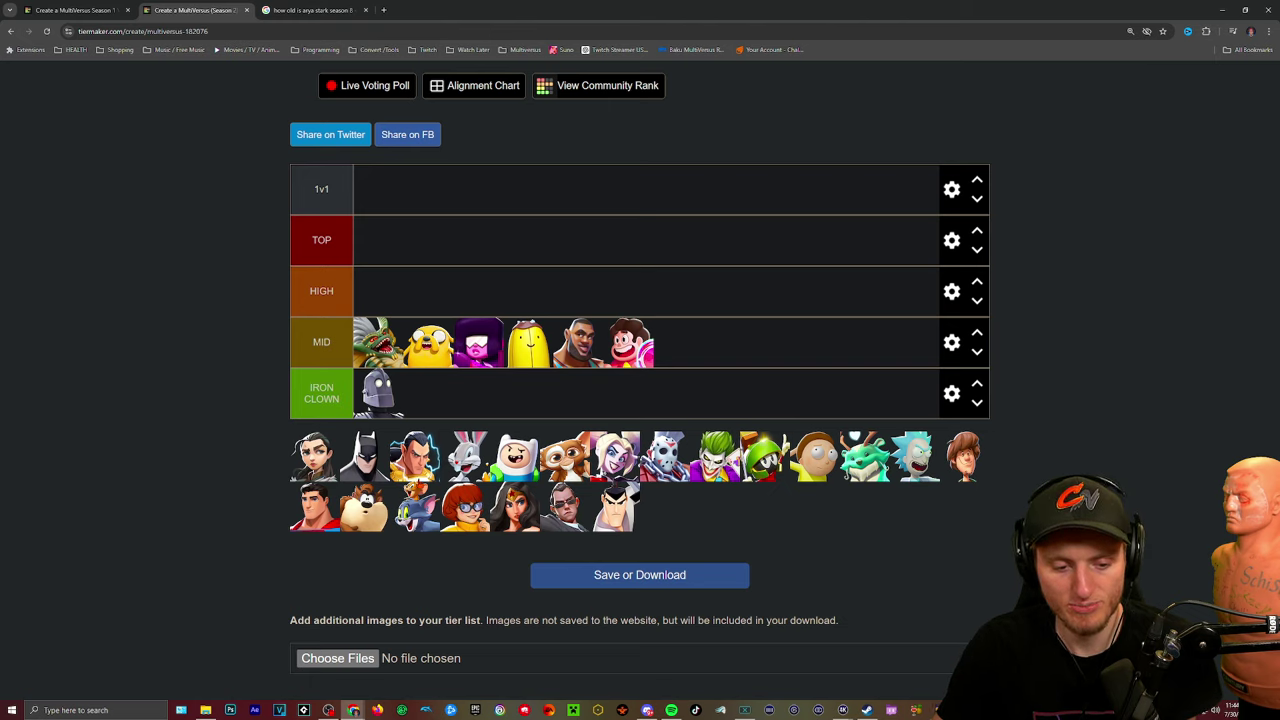
left_click_drag(363, 506, 678, 342)
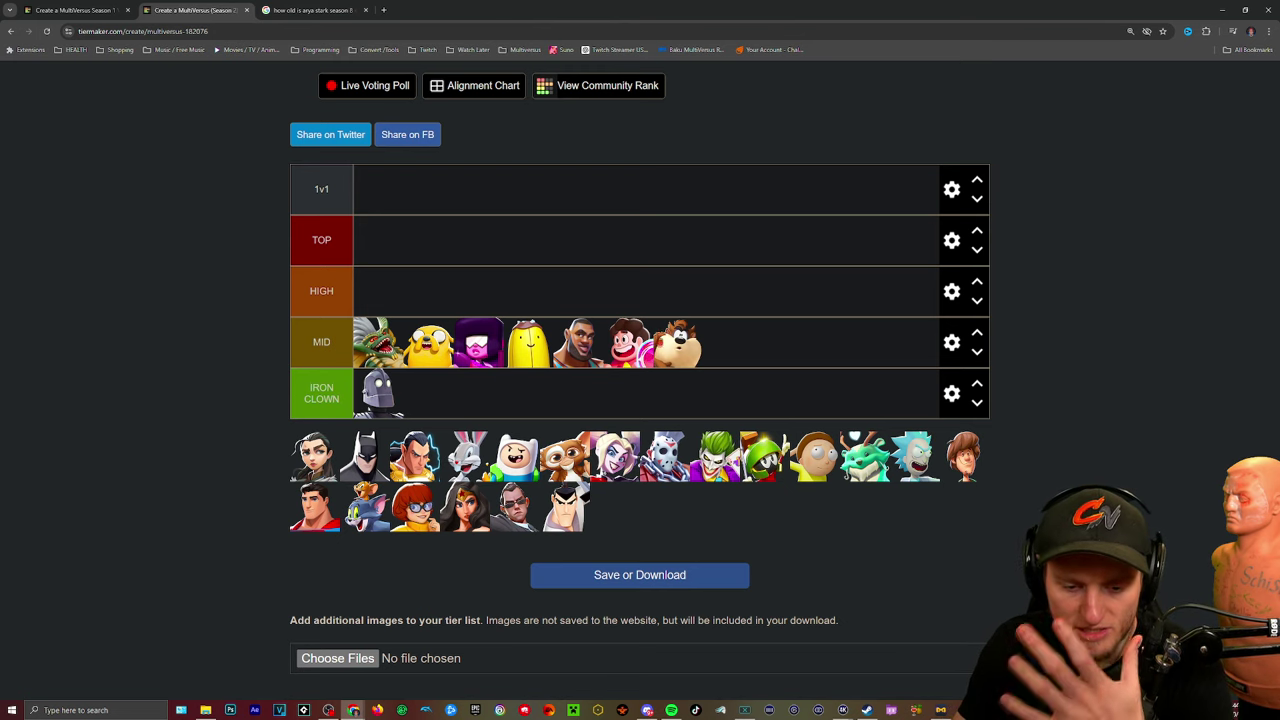
left_click_drag(688, 356, 532, 350)
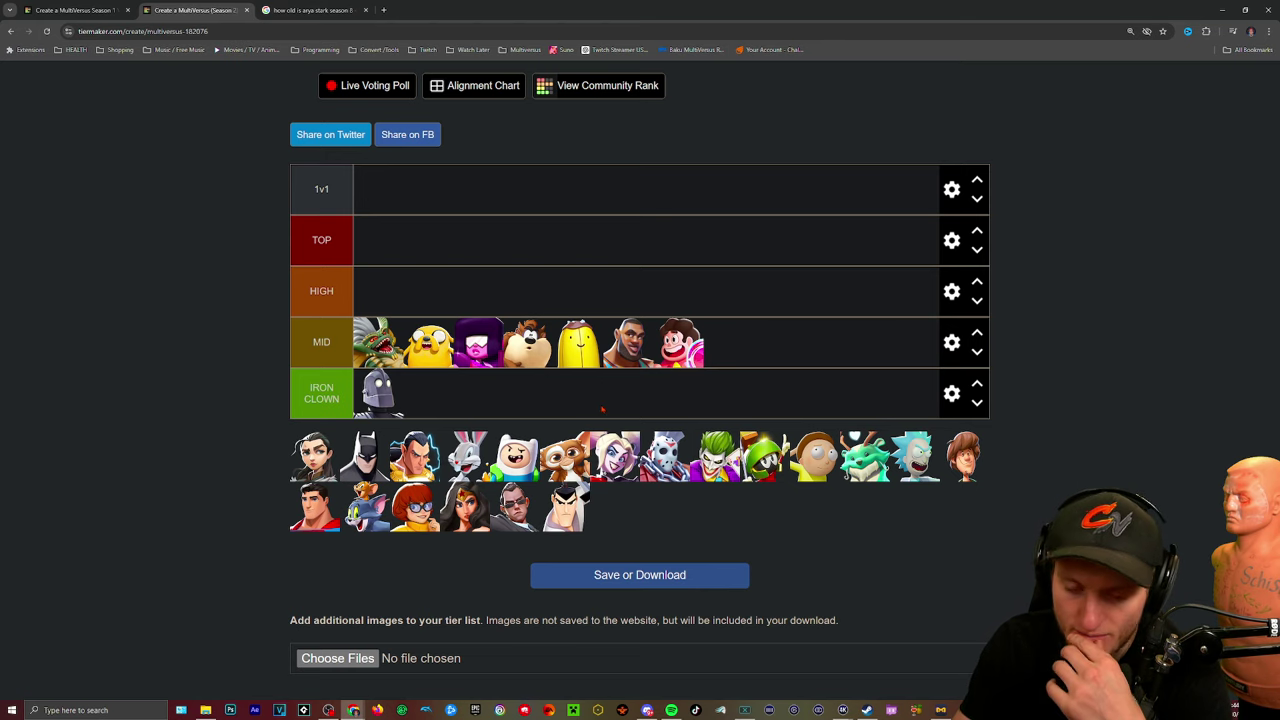
left_click_drag(665, 456, 731, 345)
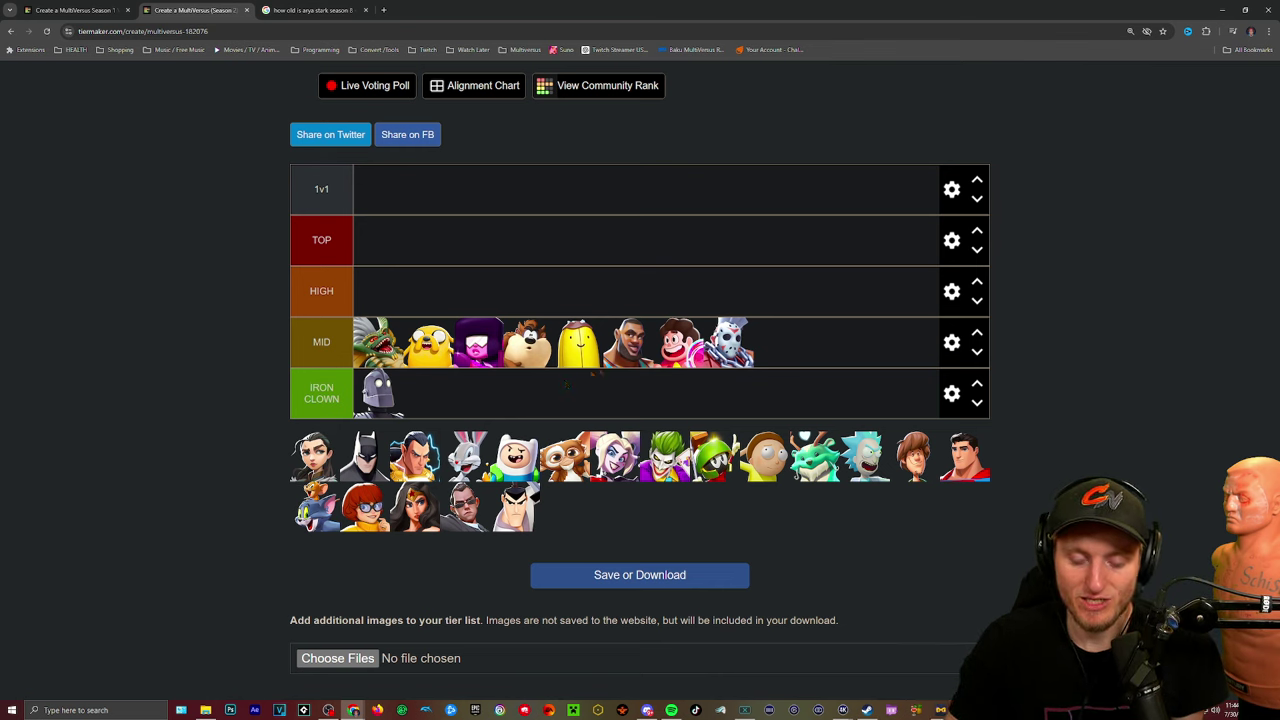
mouse_move(364, 508)
left_mouse_down()
mouse_move(598, 360)
mouse_move(806, 337)
left_mouse_up()
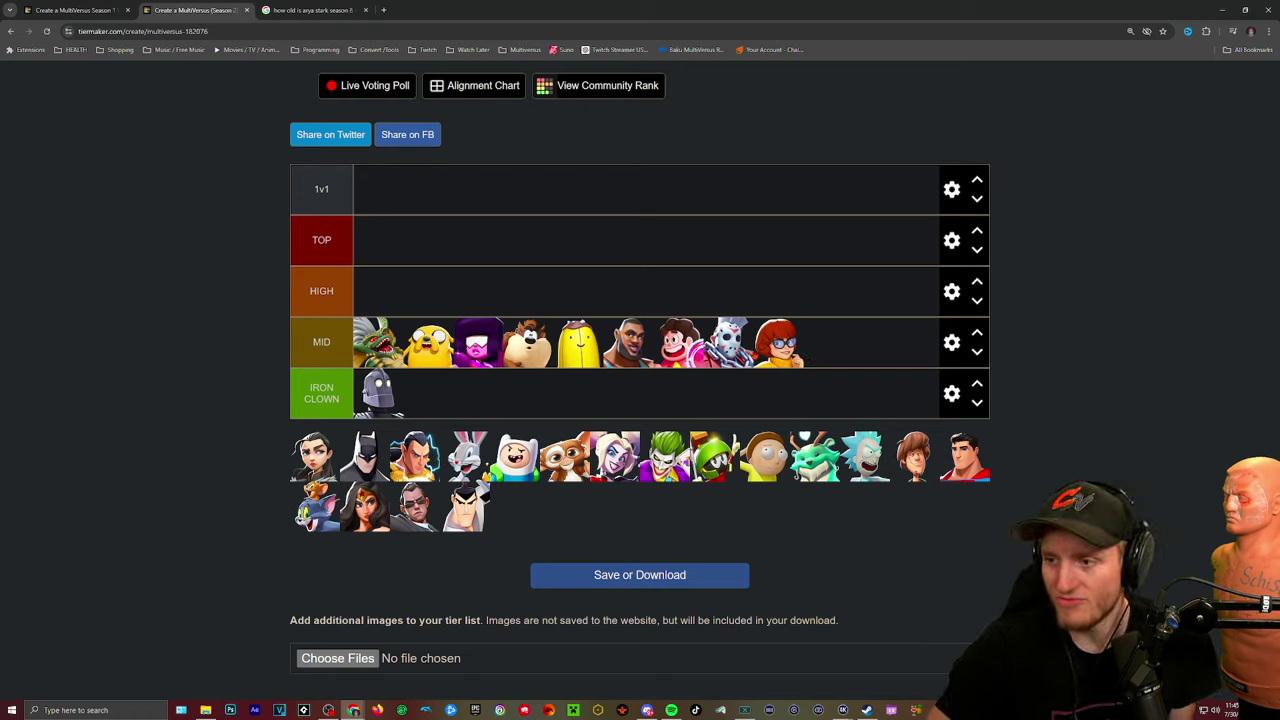
left_click_drag(865, 455, 378, 290)
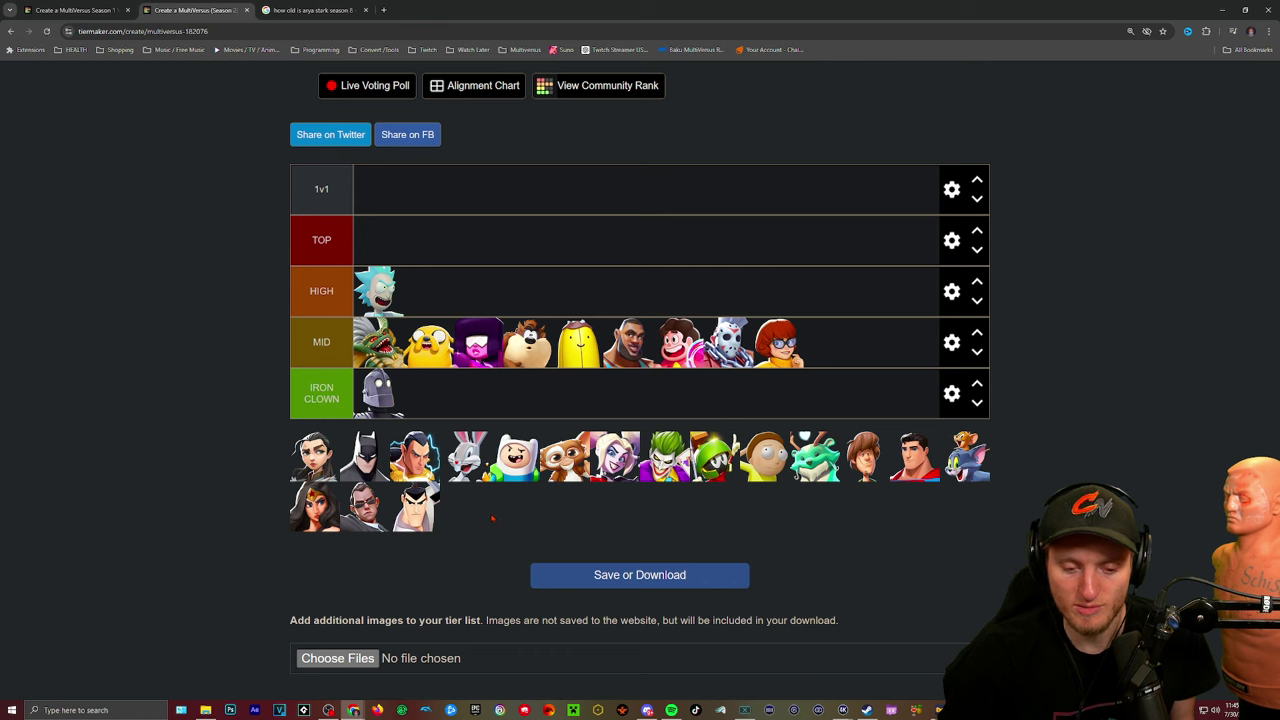
- Add Marvin the Martian, Black Adam, Shaggy and Batman to HIGH after Rick
mouse_move(713, 456)
left_mouse_down()
mouse_move(443, 282)
mouse_move(428, 291)
left_mouse_up()
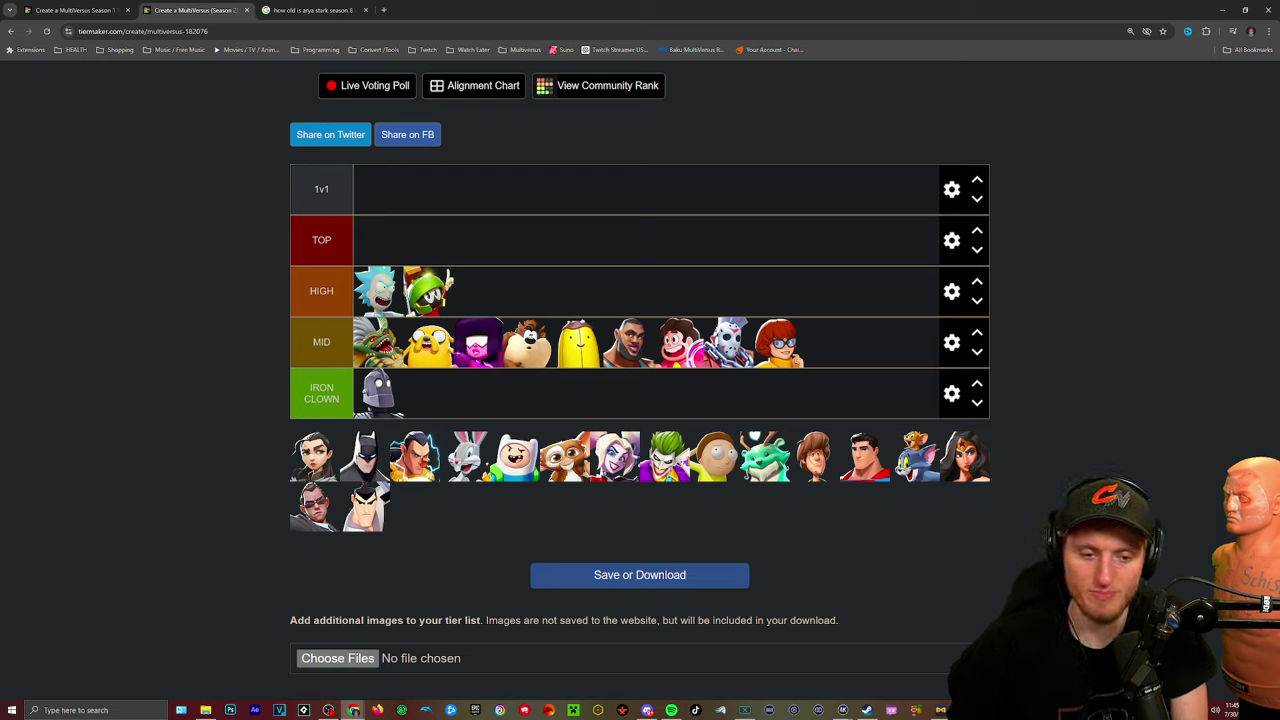
left_click_drag(423, 462, 490, 305)
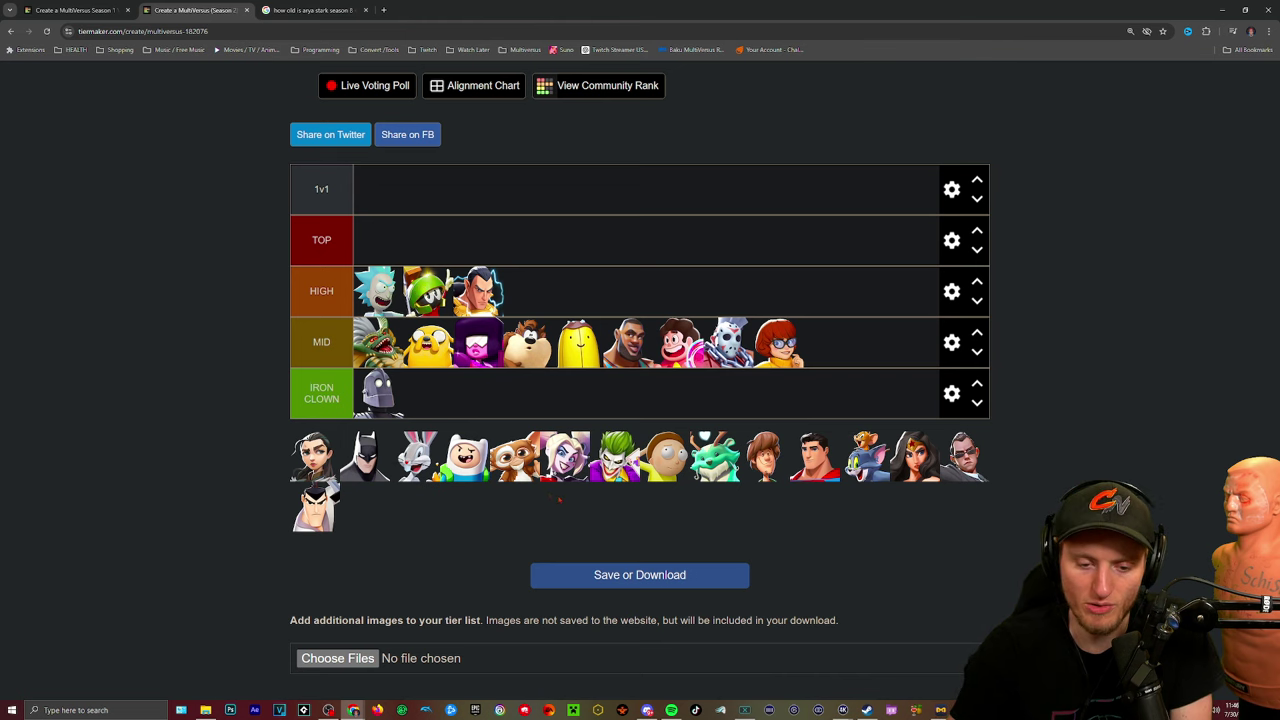
mouse_move(764, 456)
left_mouse_down()
mouse_move(620, 340)
mouse_move(540, 300)
left_mouse_up()
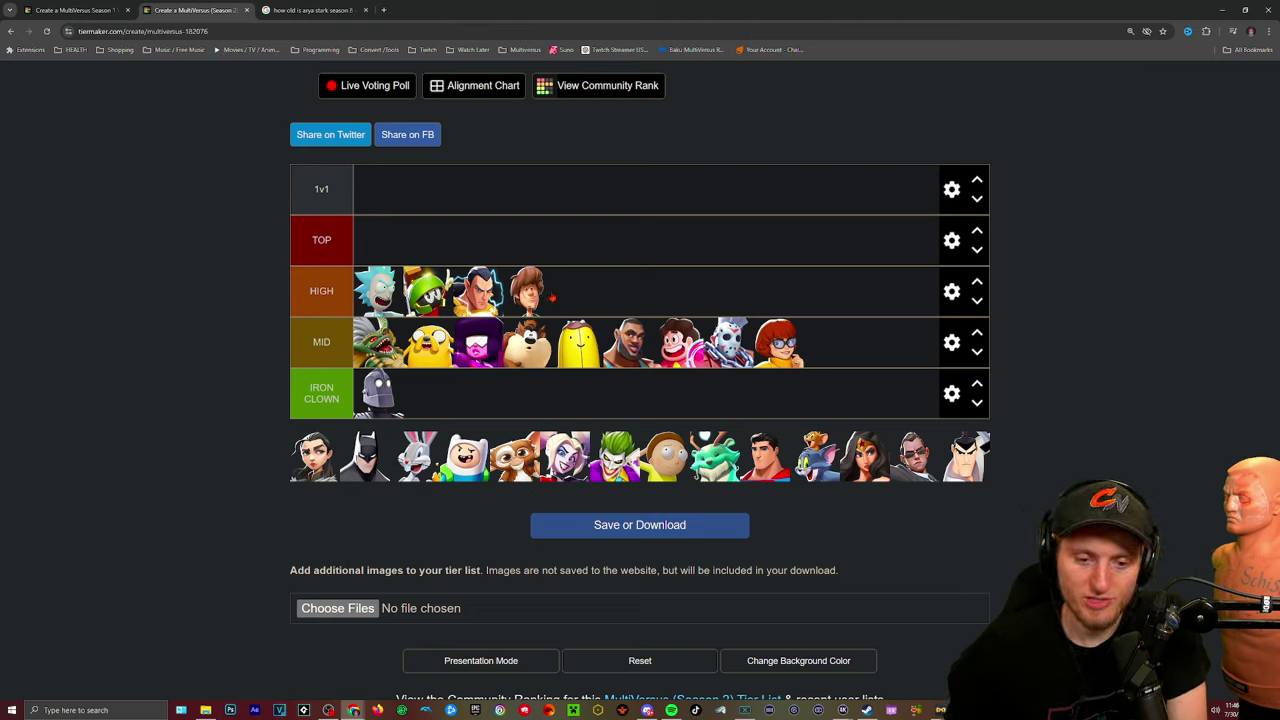
left_click_drag(364, 456, 588, 292)
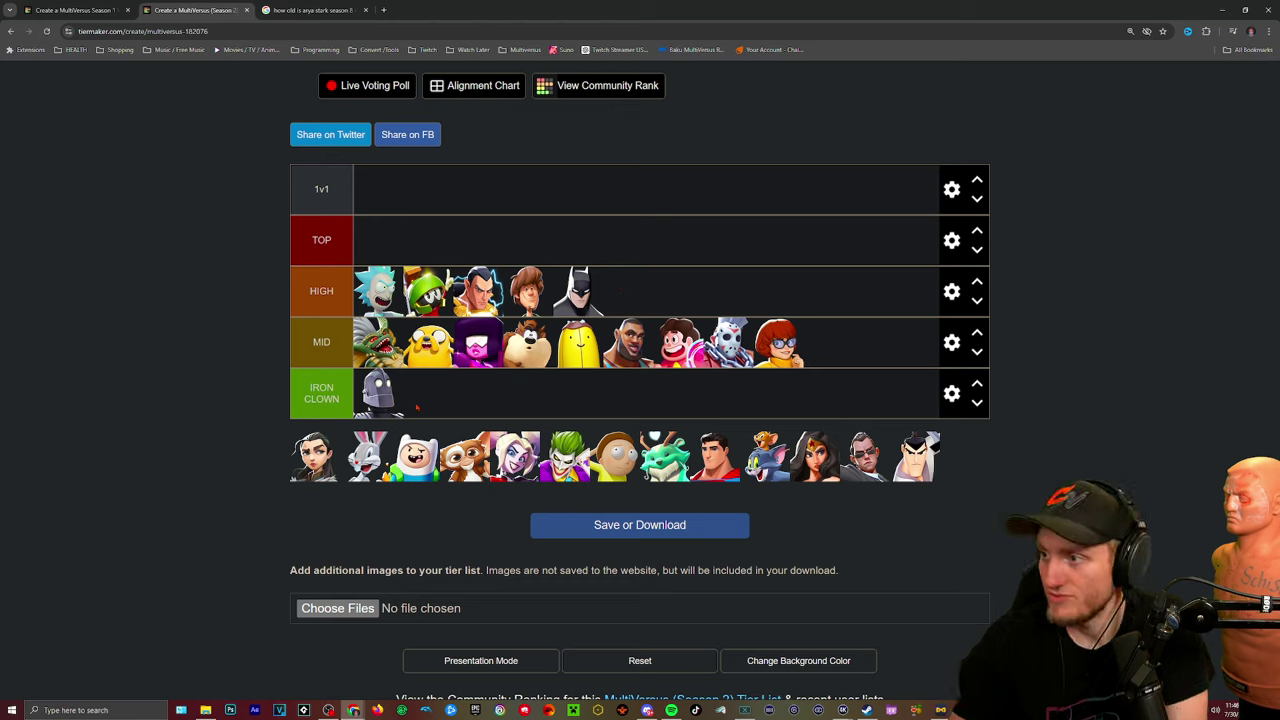
- Place Samurai Jack and then Superman at the end of HIGH after Batman
left_click_drag(915, 456, 630, 292)
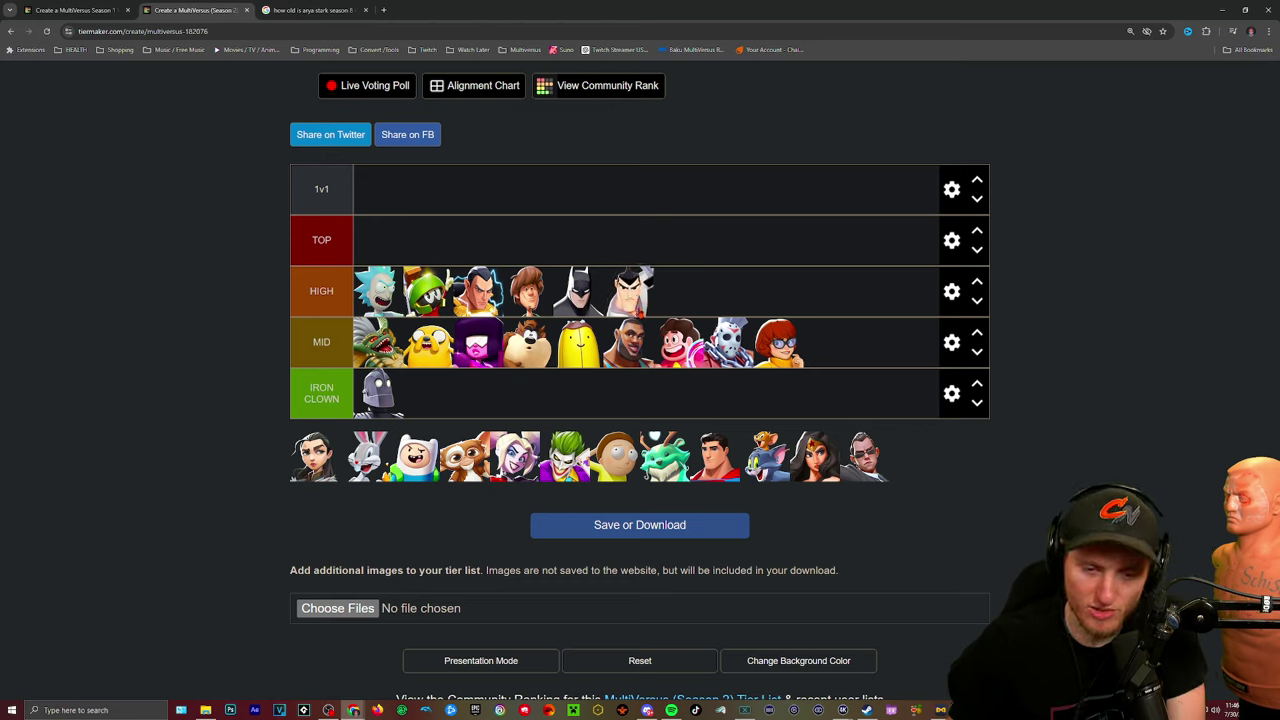
mouse_move(633, 293)
left_mouse_down()
mouse_move(480, 292)
mouse_move(671, 306)
left_mouse_up()
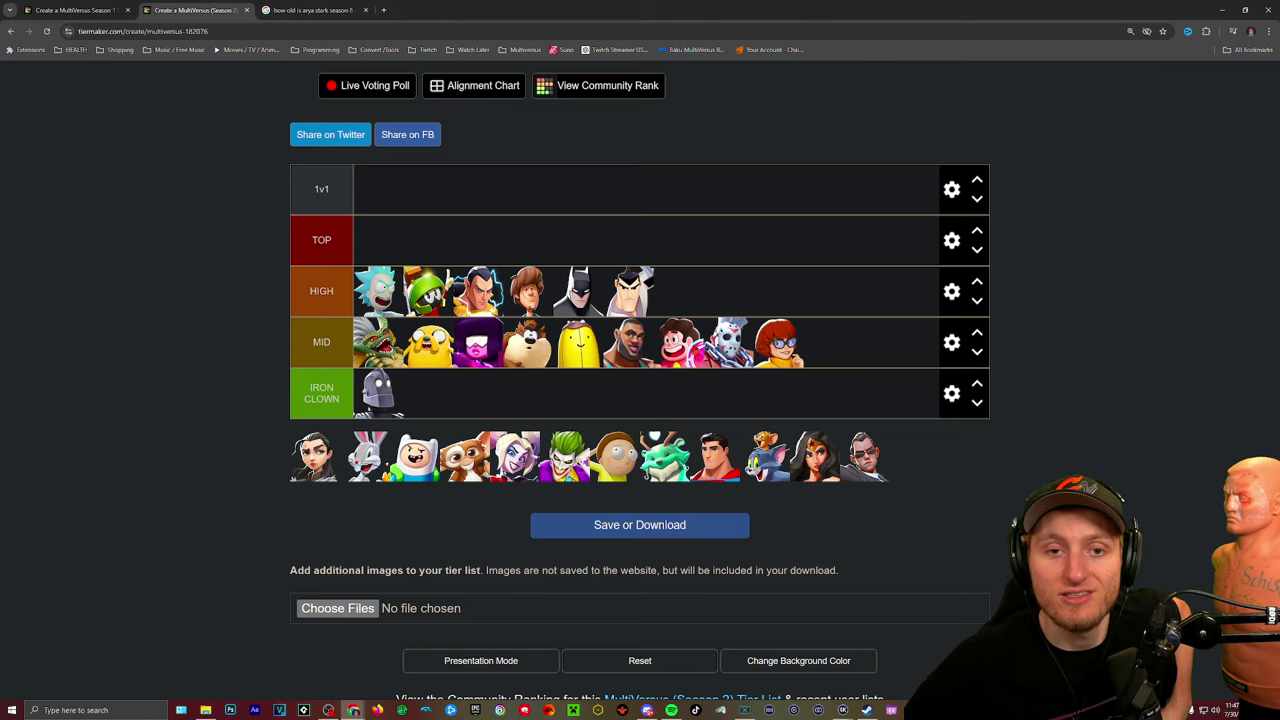
left_click_drag(715, 456, 688, 290)
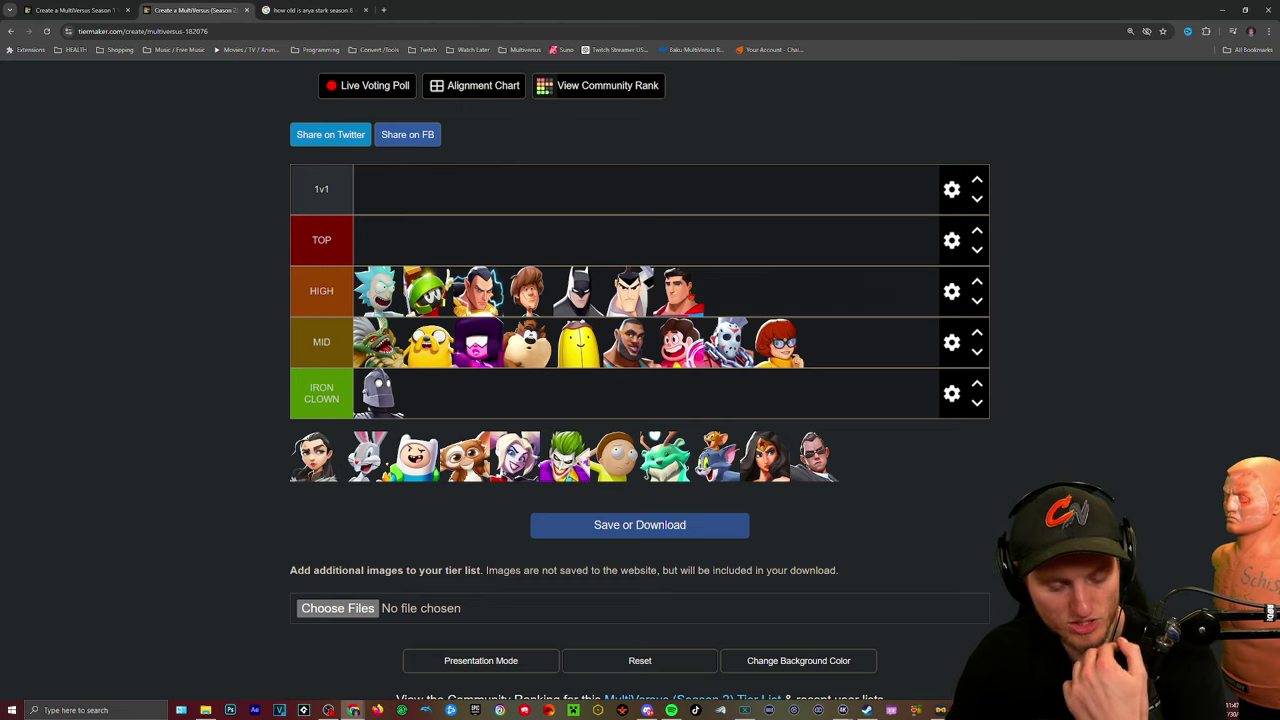
- Add Agent Smith, Bugs Bunny, Harley Quinn and Reindog to HIGH, and Gizmo to TOP
left_click_drag(365, 456, 730, 292)
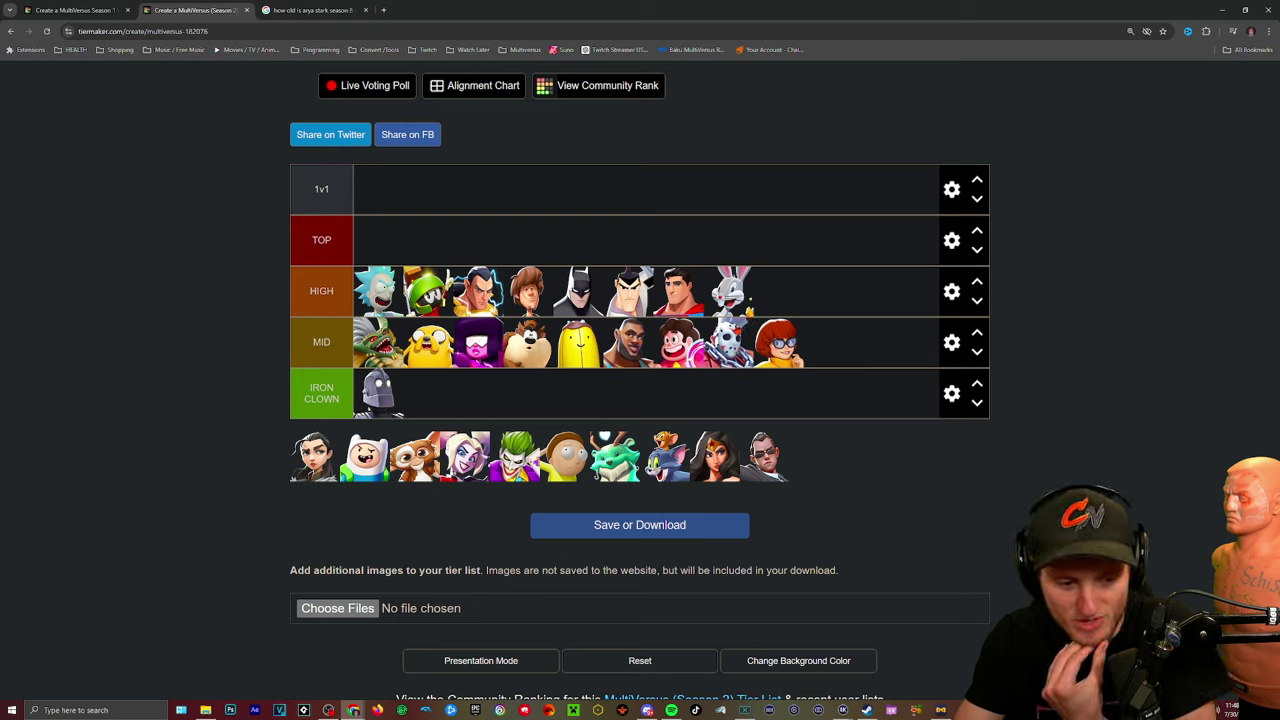
left_click_drag(763, 456, 778, 291)
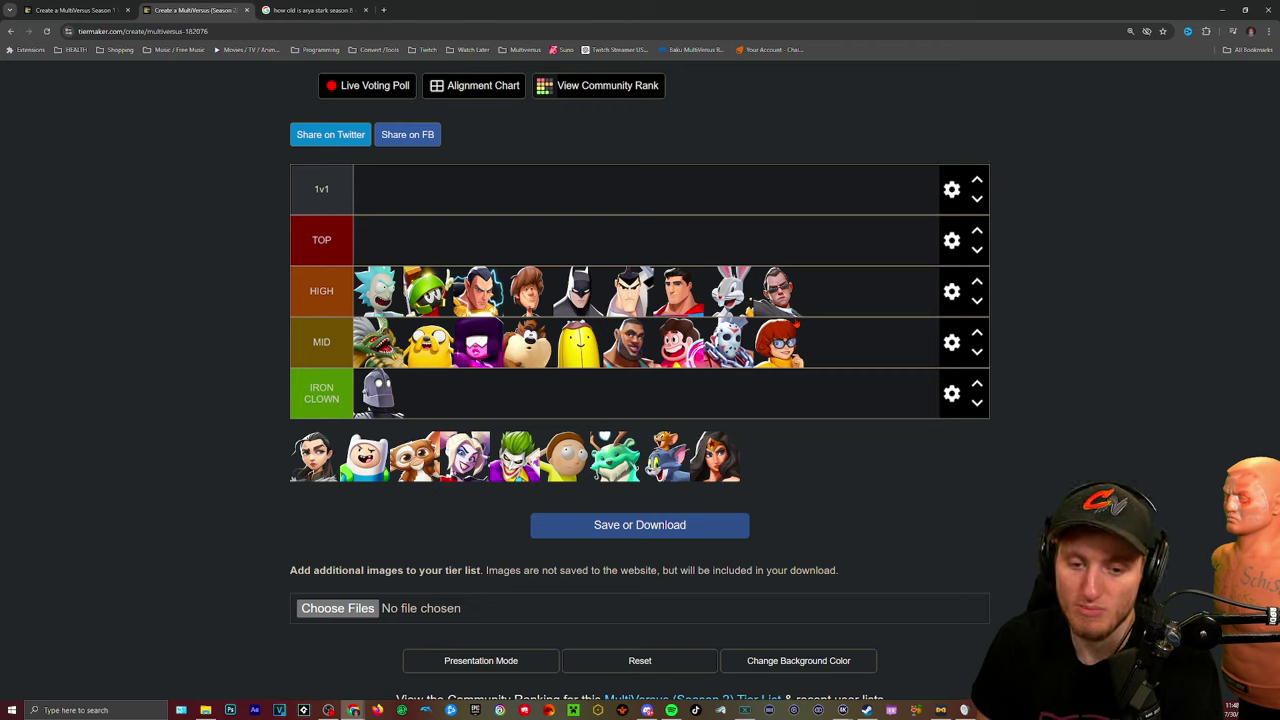
left_click_drag(733, 291, 790, 291)
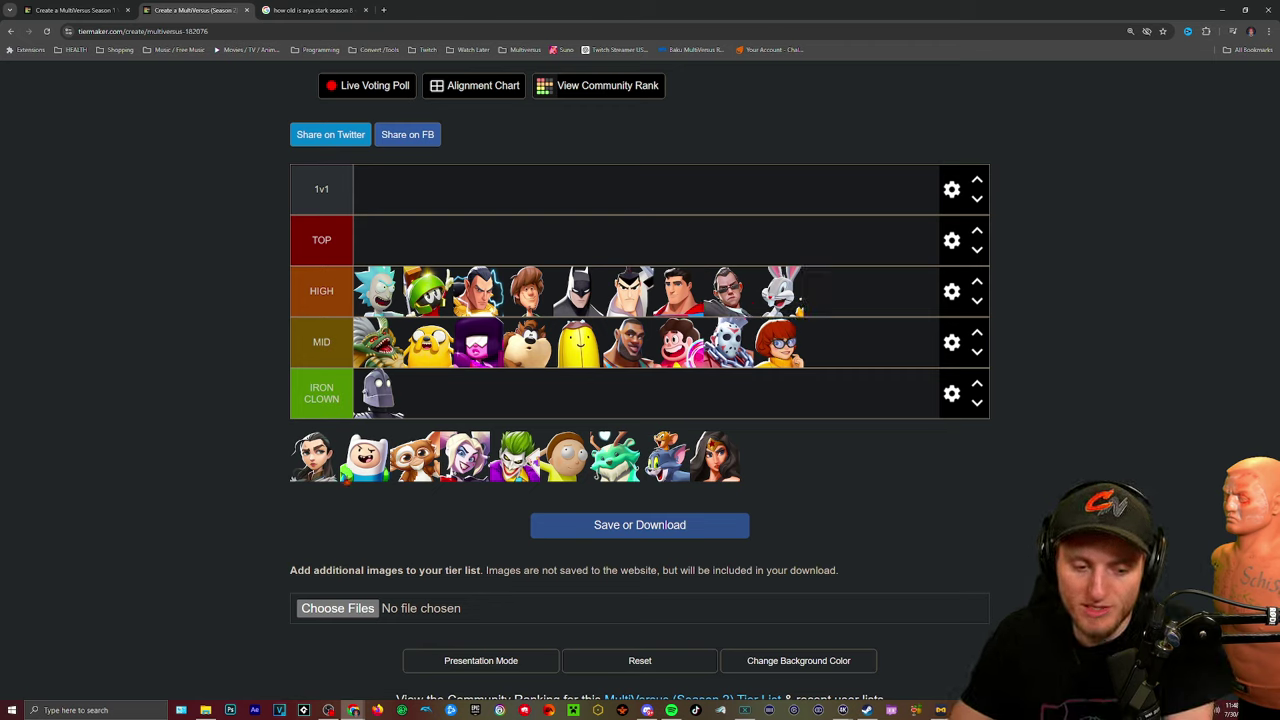
left_click_drag(465, 456, 828, 291)
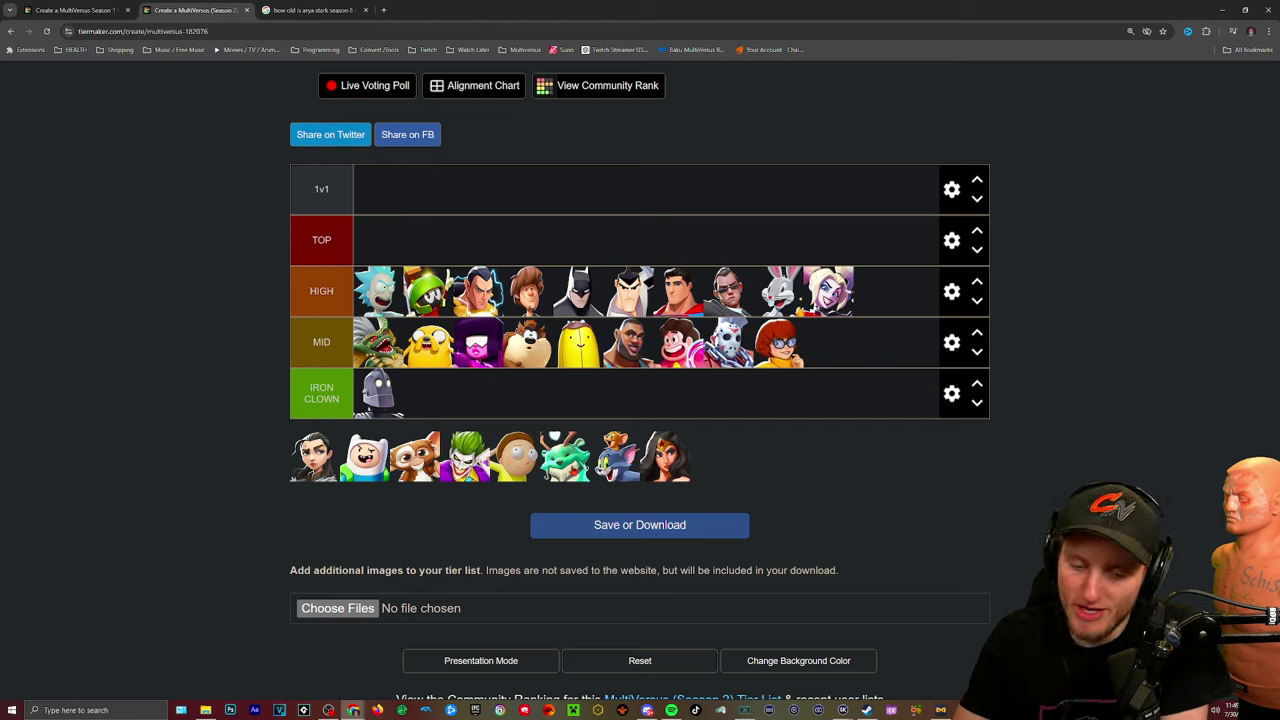
left_click_drag(565, 460, 878, 291)
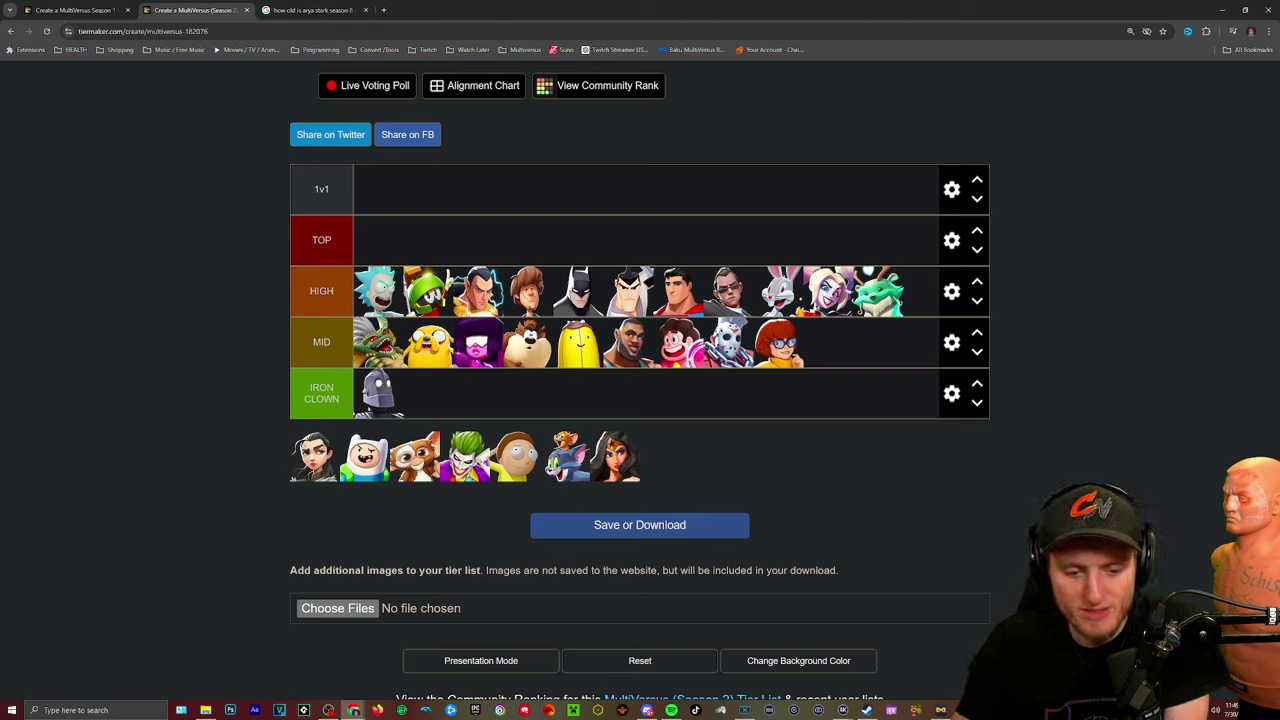
mouse_move(415, 457)
left_mouse_down()
mouse_move(378, 205)
mouse_move(378, 240)
left_mouse_up()
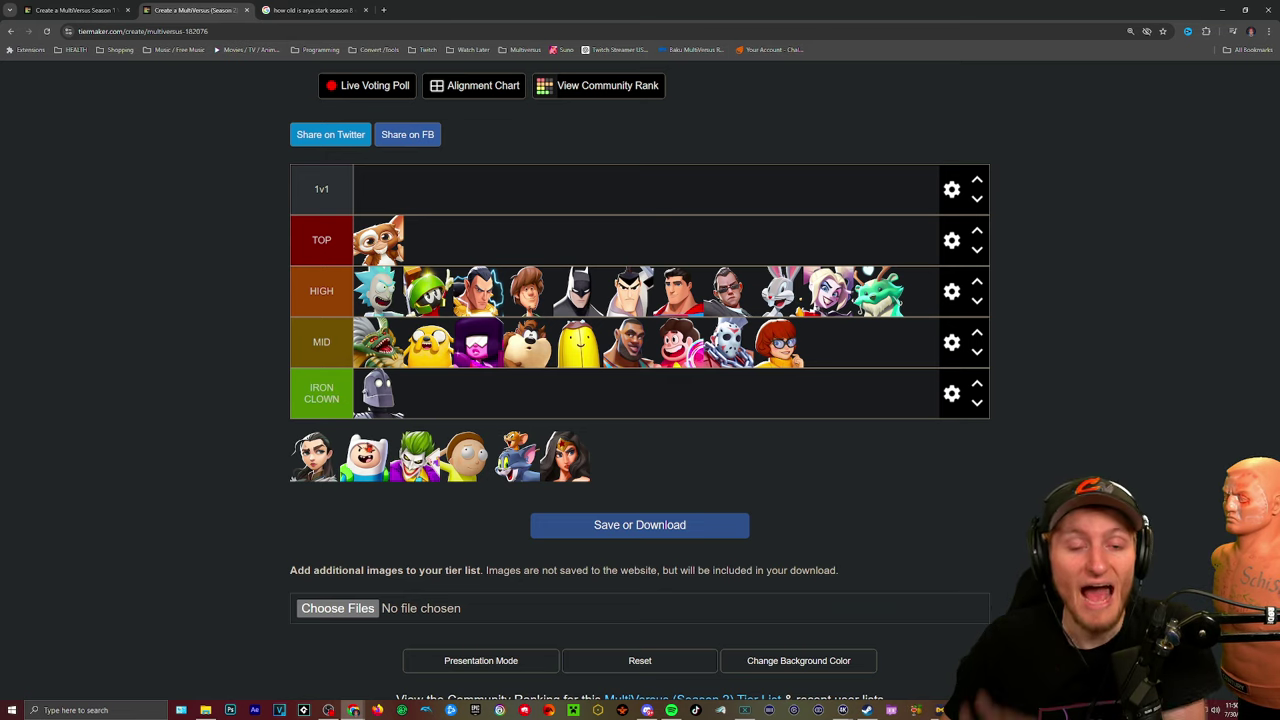
- Put Finn and then the Joker in TOP after Gizmo
mouse_move(365, 456)
left_mouse_down()
mouse_move(428, 240)
mouse_move(460, 240)
left_mouse_up()
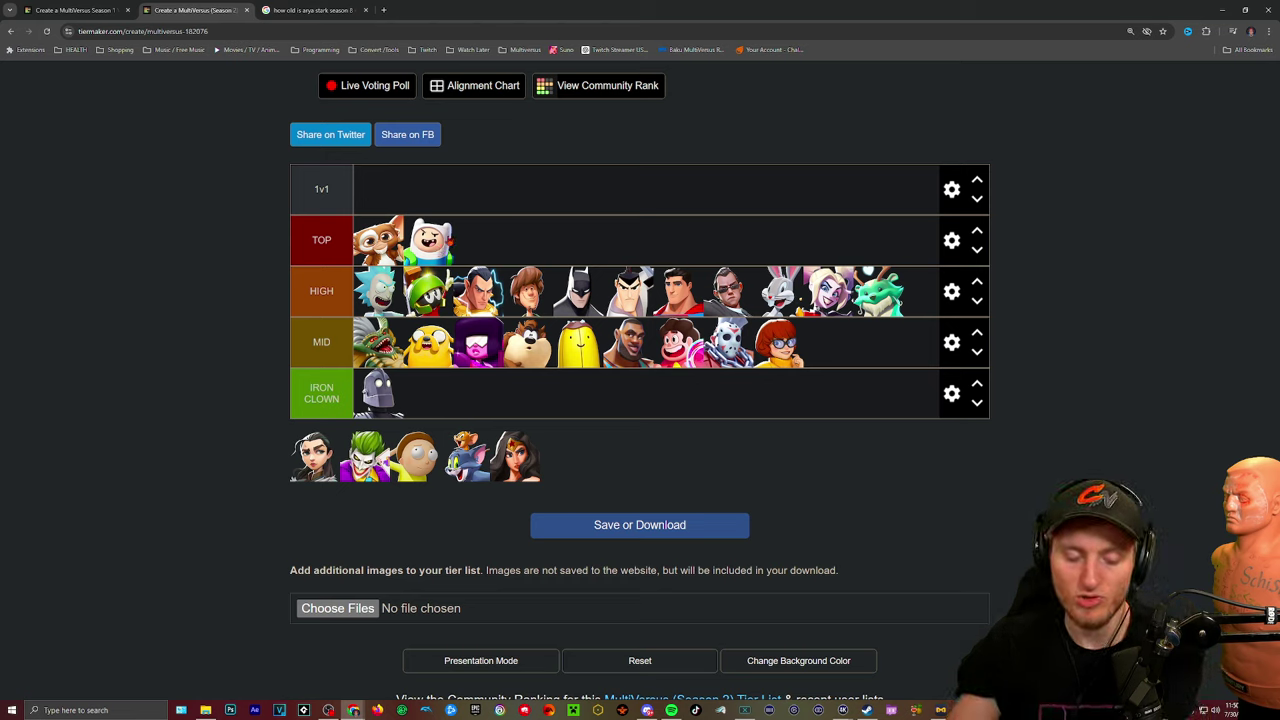
left_click_drag(367, 457, 480, 240)
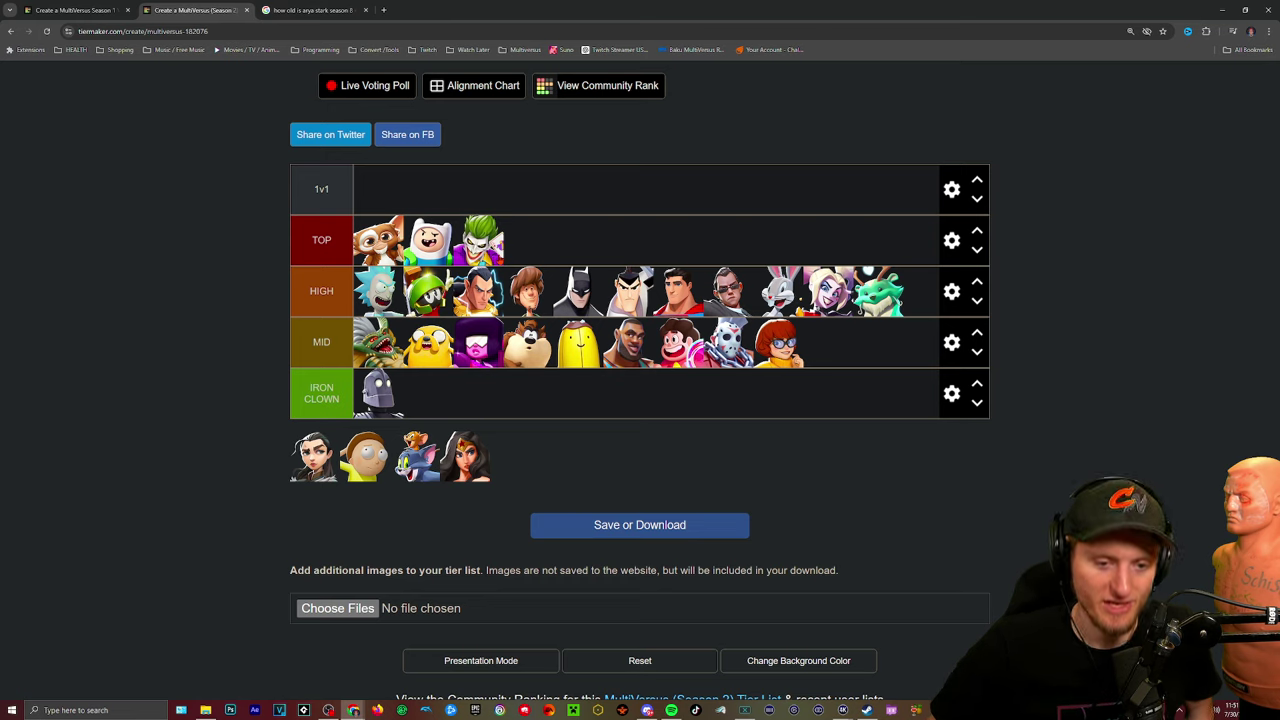
- Put the dark-haired woman in TOP after the Joker and zoom the page in
left_click_drag(313, 457, 528, 240)
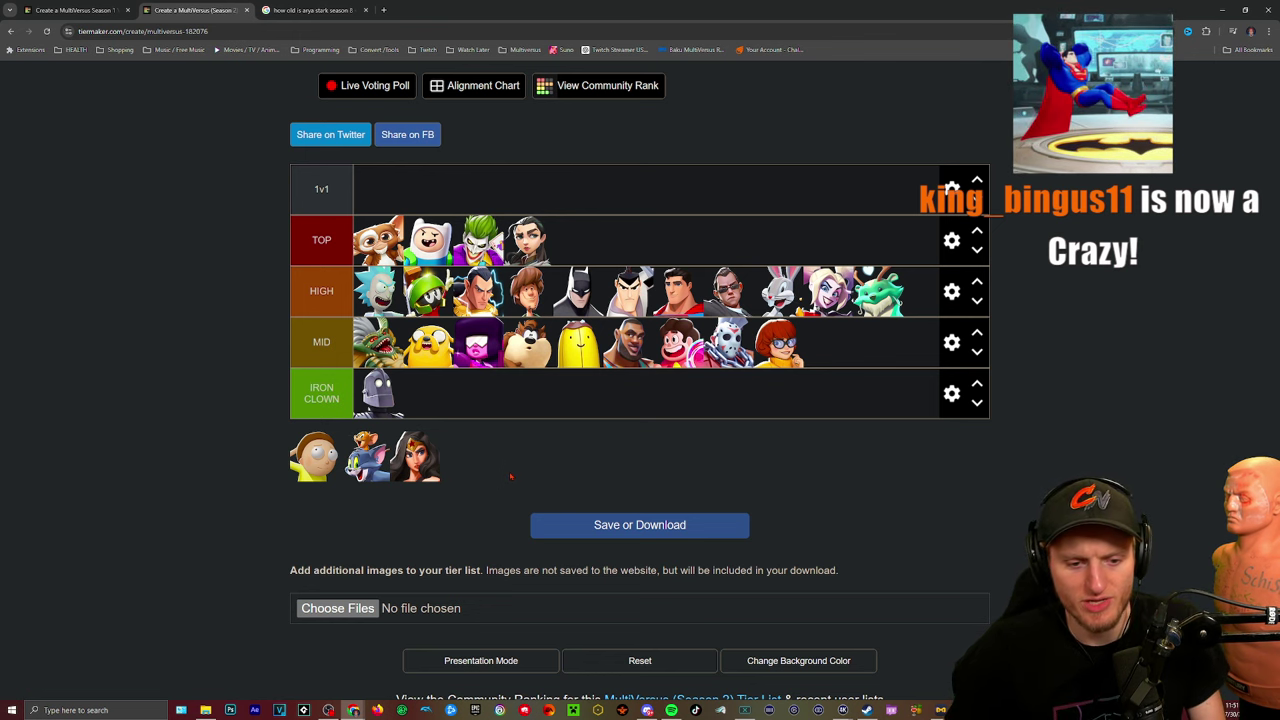
key("ctrl+plus")
key("ctrl+plus")
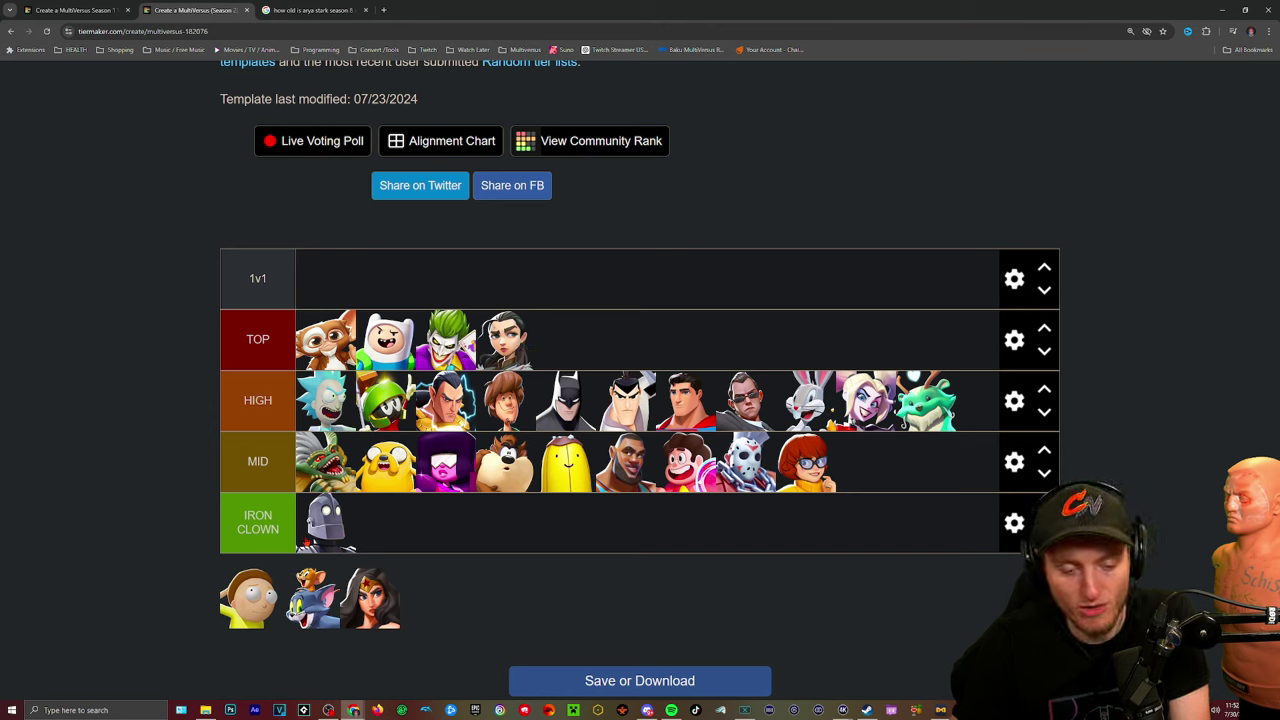
- Add Morty, Wonder Woman and Tom & Jerry to the end of TOP
left_click_drag(249, 598, 566, 339)
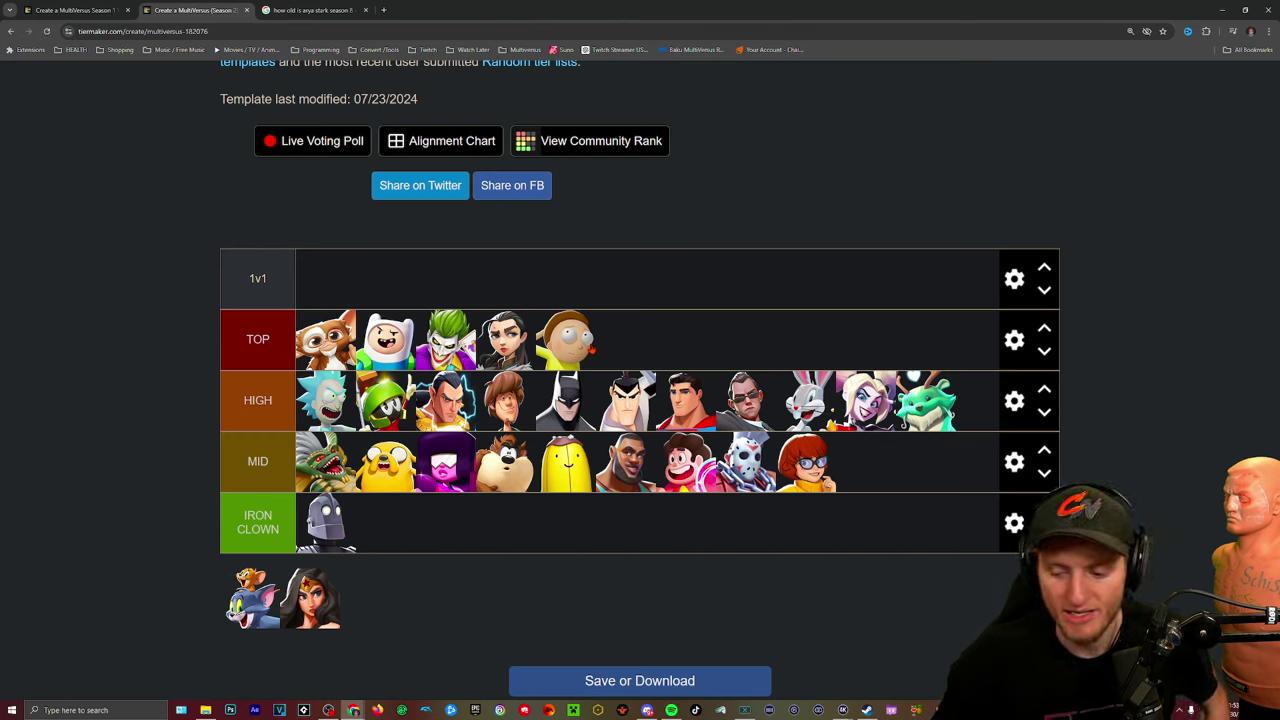
mouse_move(311, 598)
left_mouse_down()
mouse_move(245, 600)
mouse_move(256, 615)
mouse_move(626, 340)
left_mouse_up()
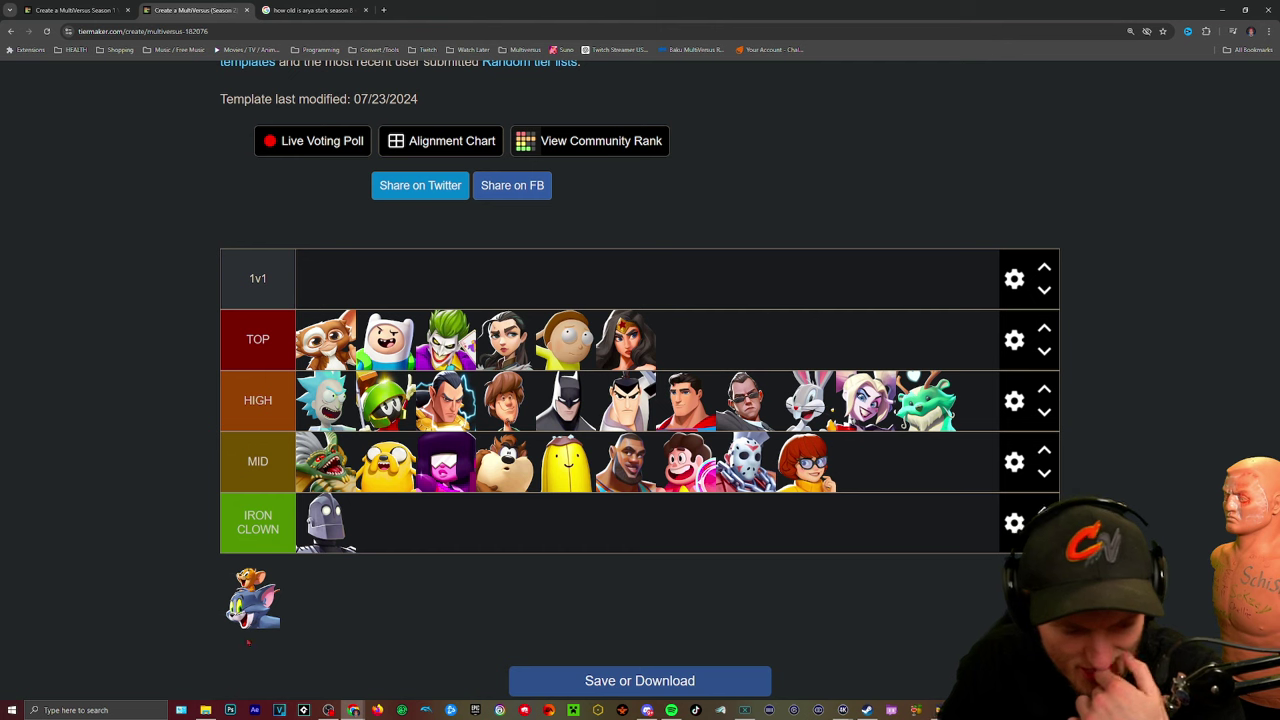
left_click_drag(252, 600, 700, 345)
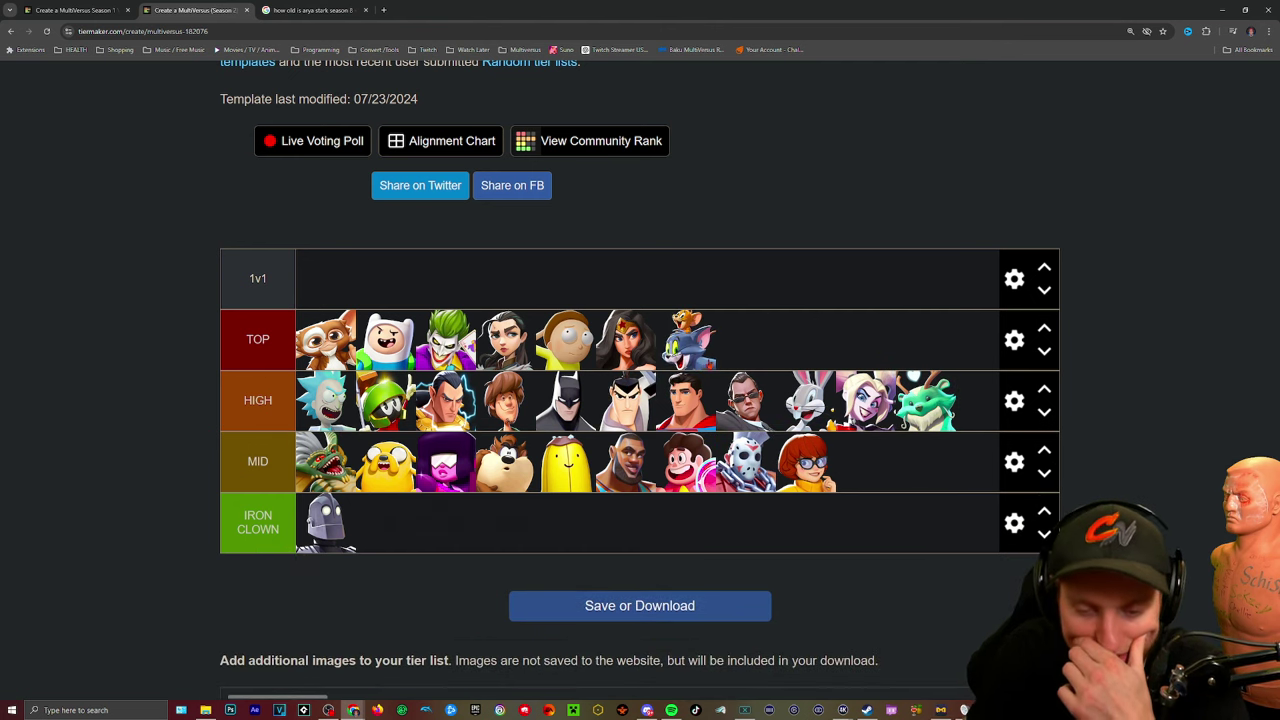